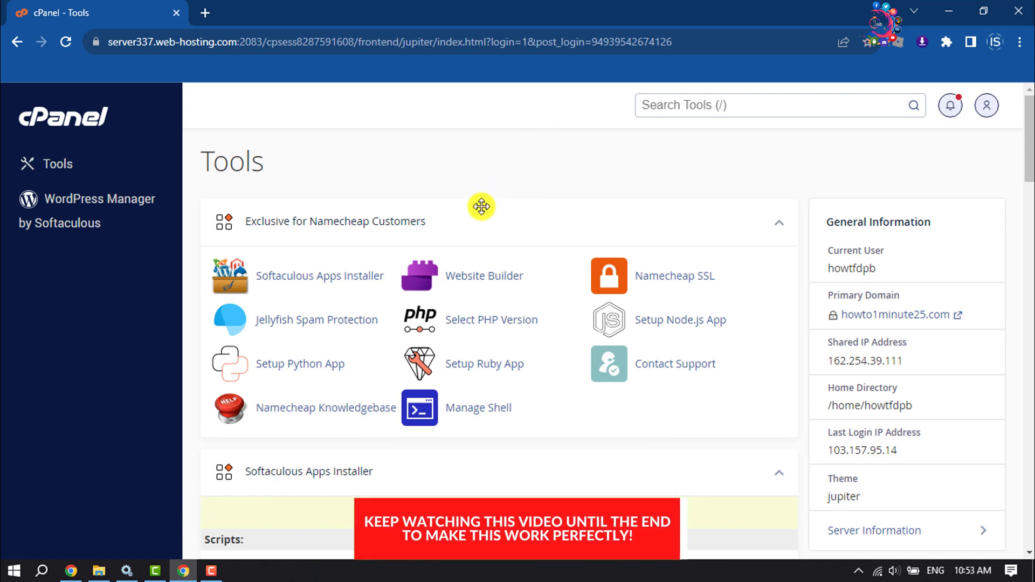
{"action": "scroll", "coordinate": [477, 210], "scroll_direction": "down", "scroll_amount": 3}
{"action": "scroll", "coordinate": [470, 222], "scroll_direction": "down", "scroll_amount": 2}
{"action": "scroll", "coordinate": [468, 239], "scroll_direction": "down", "scroll_amount": 3}
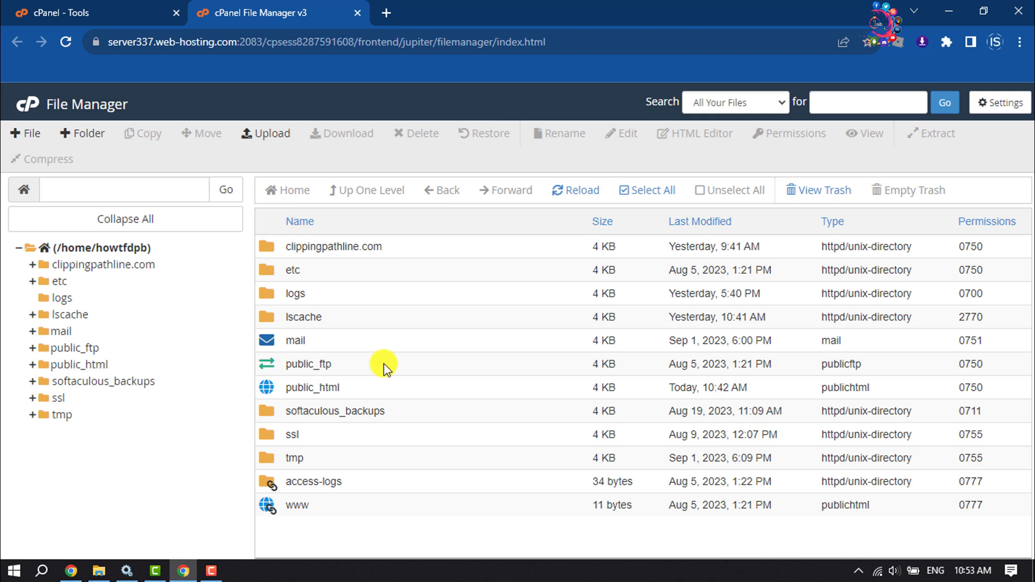
Step: Enable Show Hidden Files (dotfiles) in File Manager preferences and save
{"action": "left_click", "coordinate": [1019, 112]}
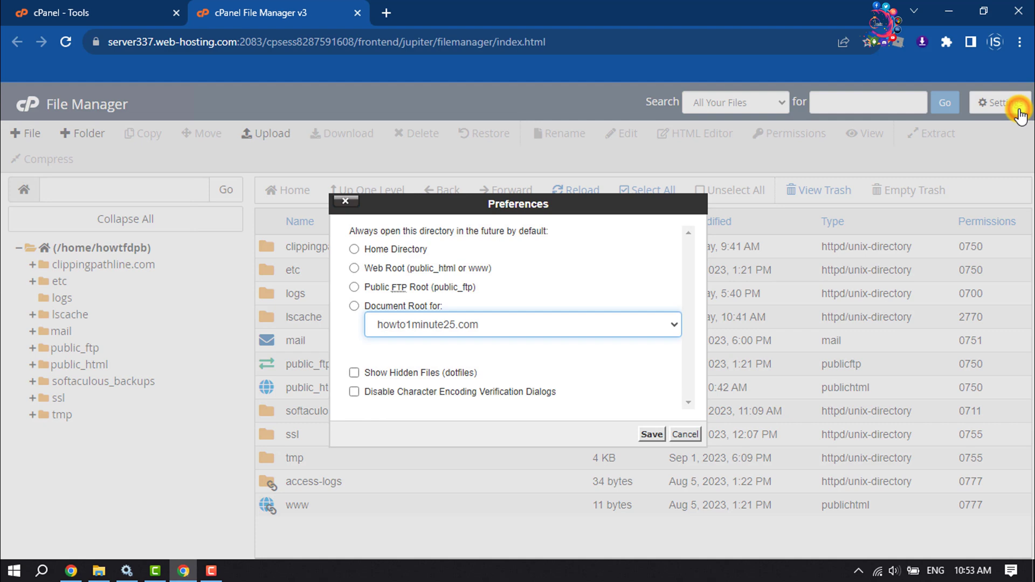
{"action": "left_click", "coordinate": [354, 374]}
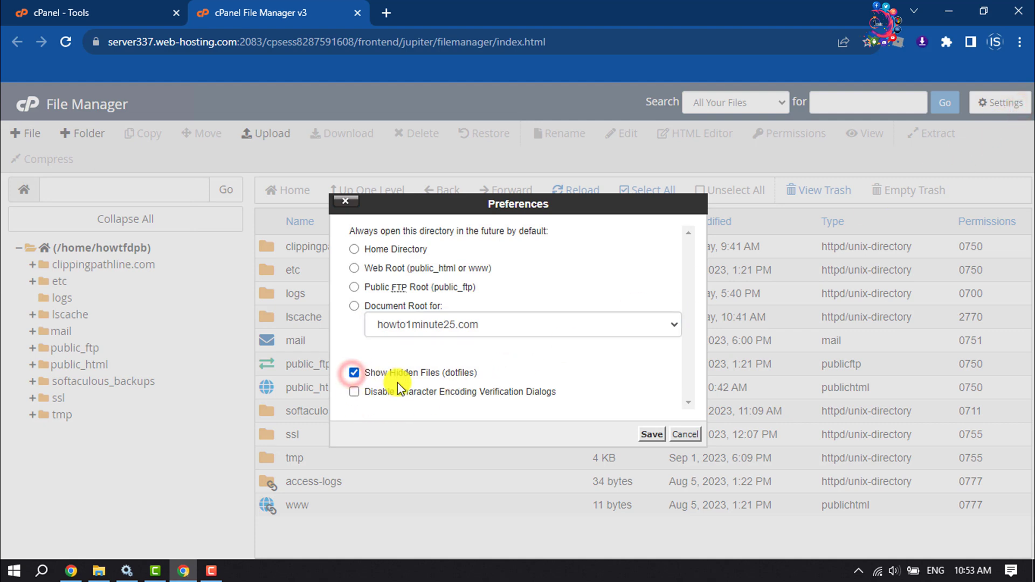
{"action": "left_click", "coordinate": [651, 437]}
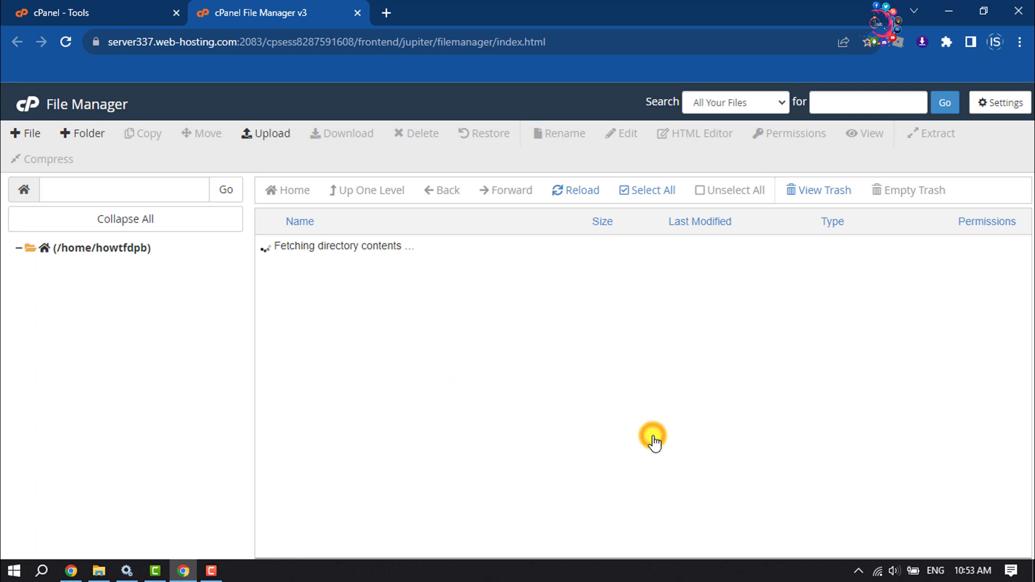
{"action": "scroll", "coordinate": [582, 455], "scroll_direction": "down", "scroll_amount": 4}
{"action": "scroll", "coordinate": [583, 455], "scroll_direction": "down", "scroll_amount": 2}
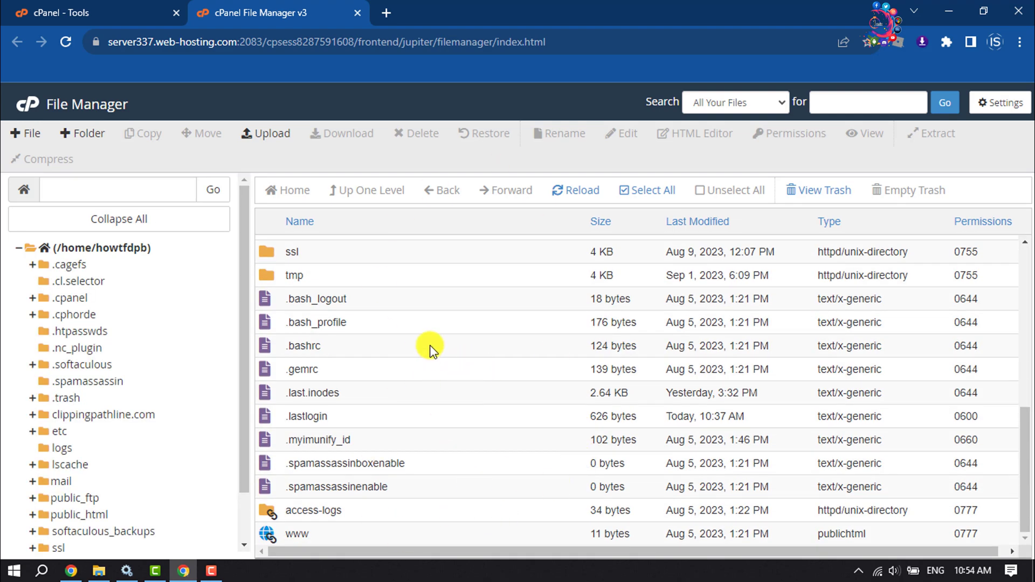
{"action": "scroll", "coordinate": [447, 396], "scroll_direction": "up", "scroll_amount": 1}
{"action": "scroll", "coordinate": [446, 396], "scroll_direction": "up", "scroll_amount": 5}
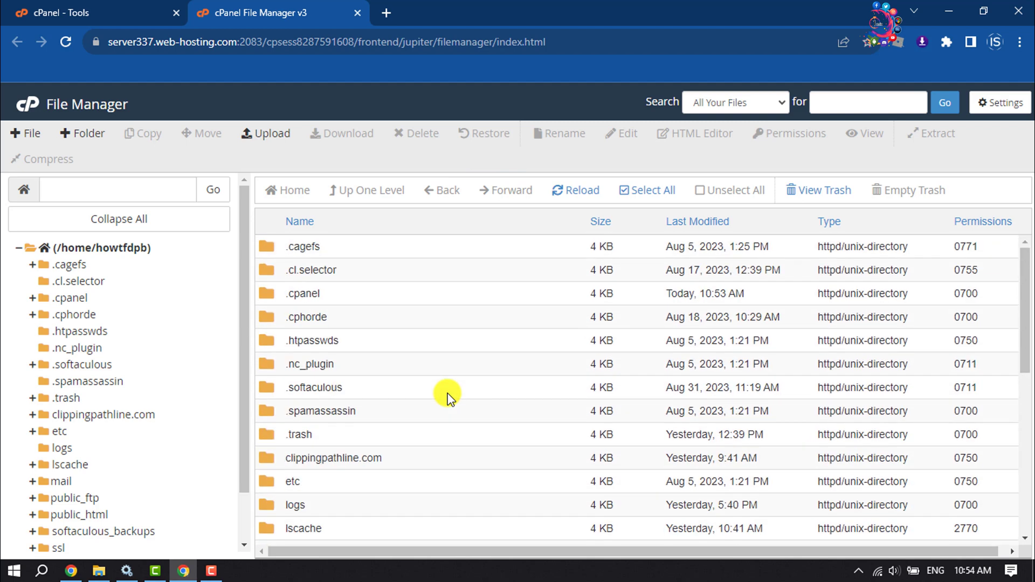
Step: Select all home-directory items and delete them permanently, skipping the trash
{"action": "left_click", "coordinate": [638, 193]}
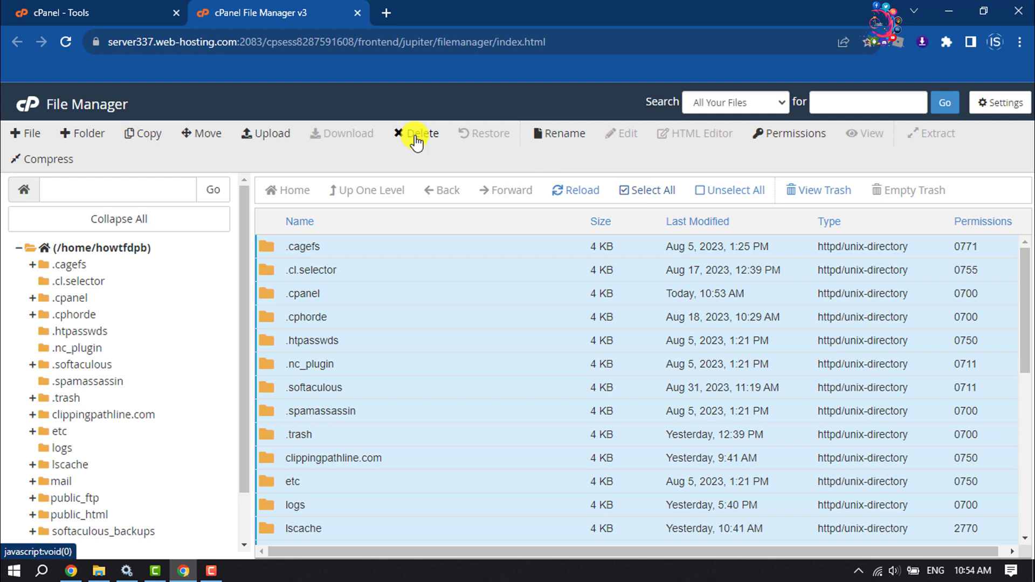
{"action": "left_click", "coordinate": [415, 136]}
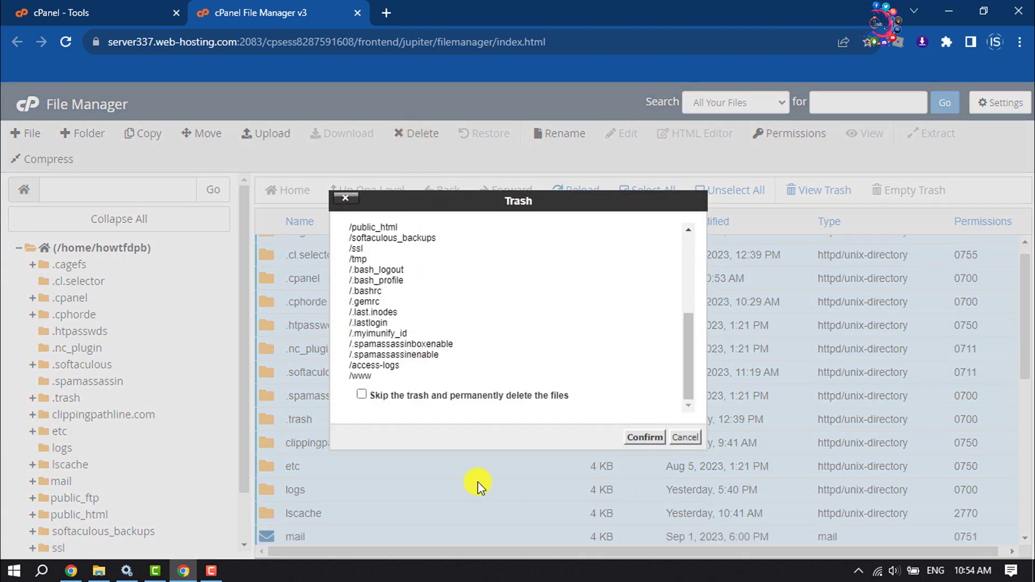
{"action": "left_click", "coordinate": [362, 395]}
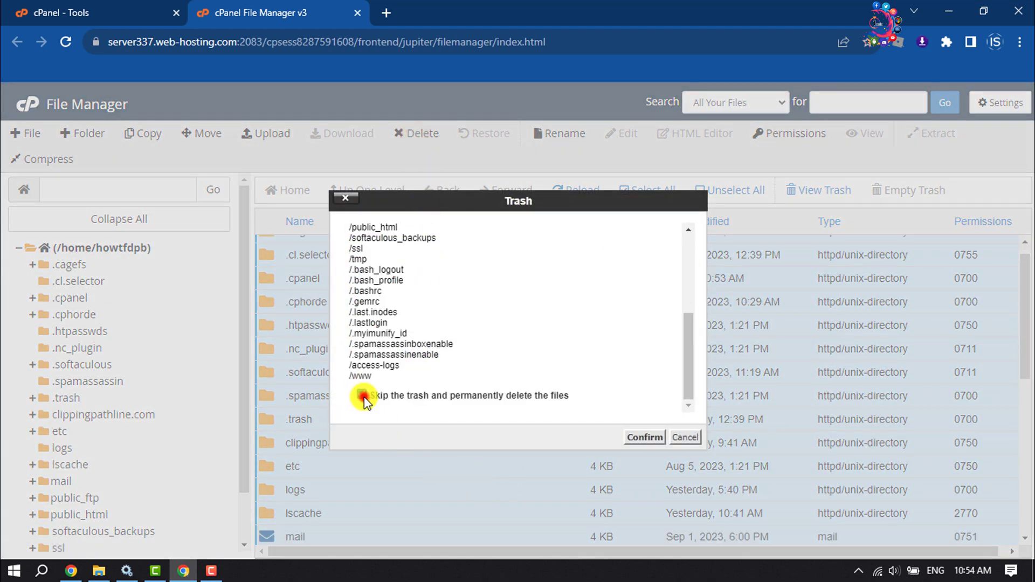
{"action": "left_click", "coordinate": [645, 439]}
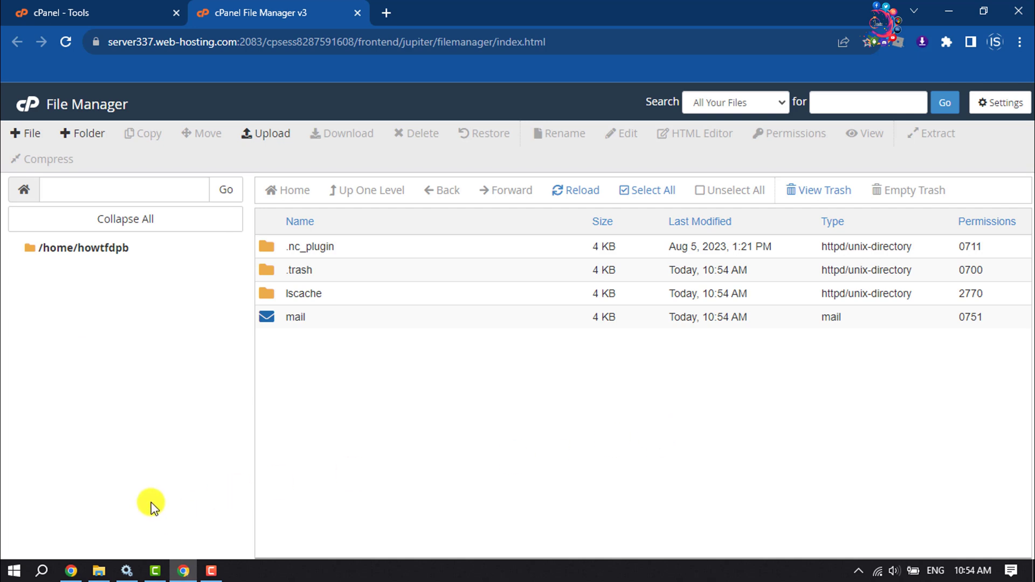
{"action": "left_click", "coordinate": [101, 572]}
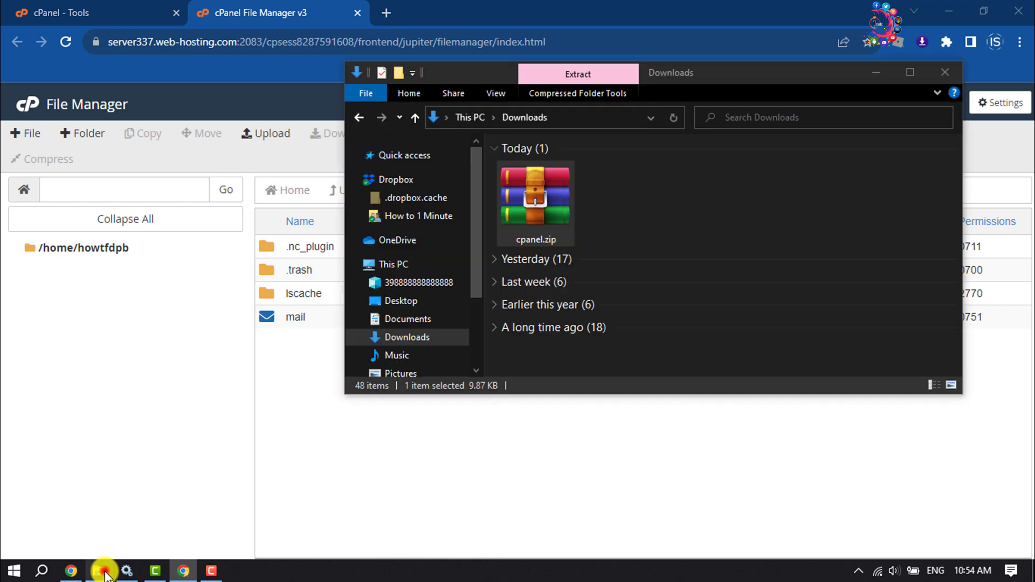
{"action": "left_click", "coordinate": [623, 171]}
{"action": "left_click", "coordinate": [530, 226]}
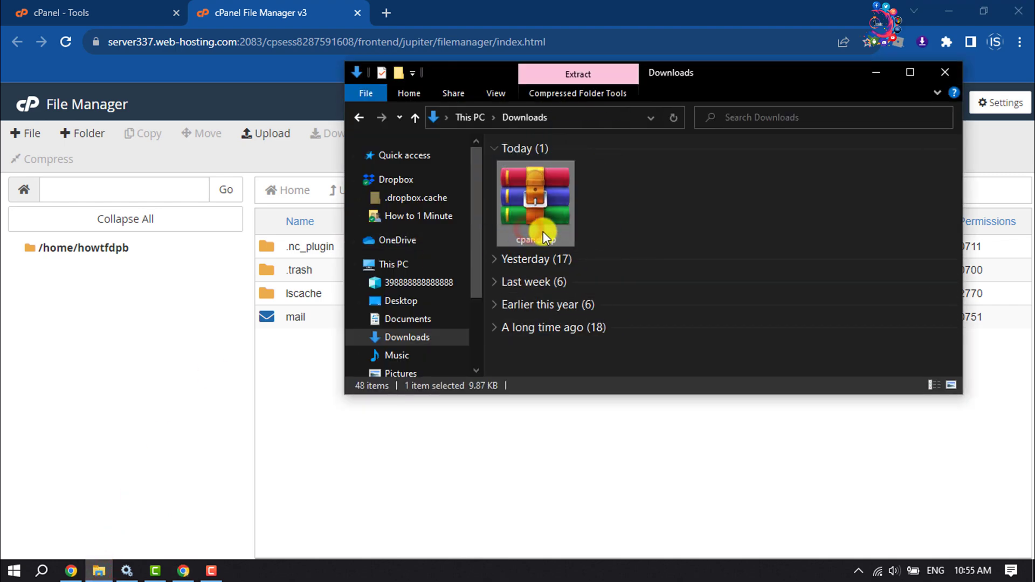
{"action": "mouse_move", "coordinate": [536, 203]}
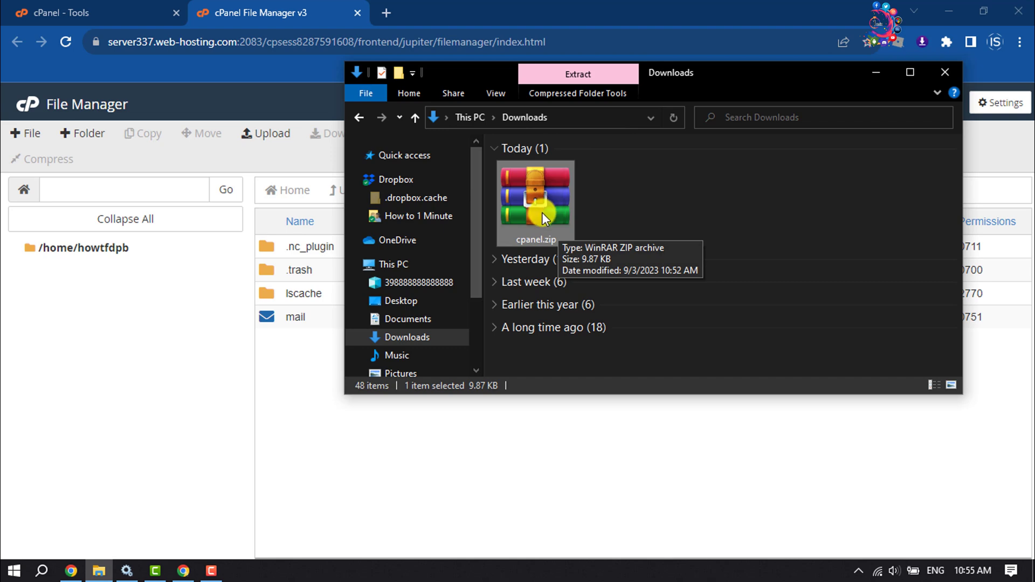
{"action": "left_click_drag", "start_coordinate": [538, 211], "coordinate": [558, 218]}
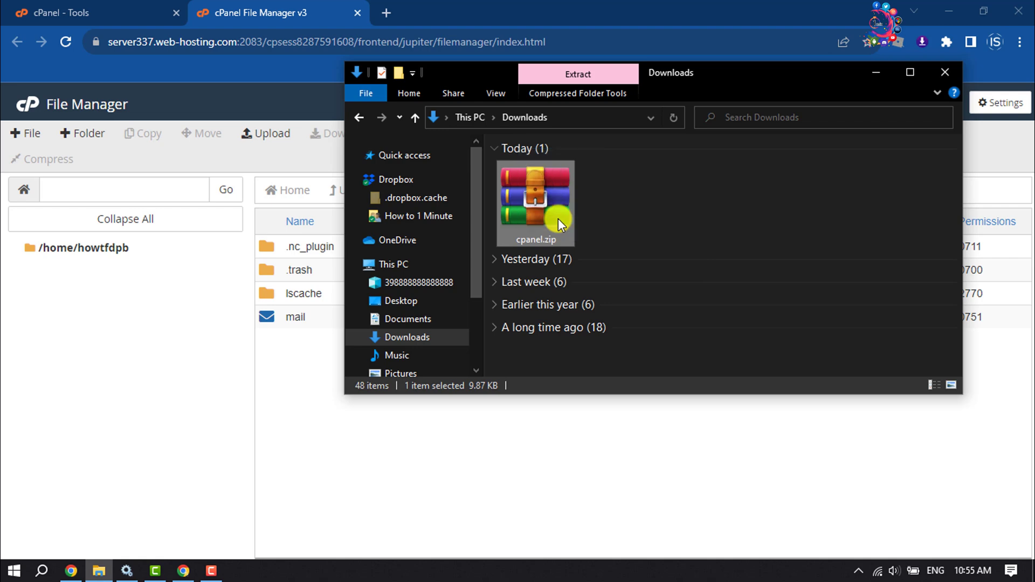
{"action": "left_click", "coordinate": [314, 426]}
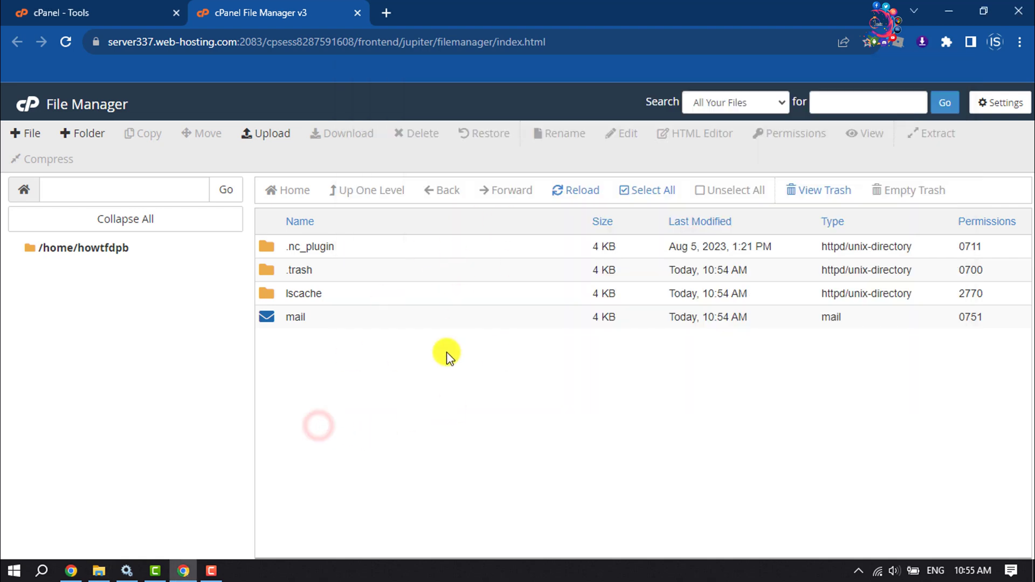
Step: Upload cpanel.zip from Downloads into /home/howtfdpb and return to the listing
{"action": "left_click", "coordinate": [272, 135]}
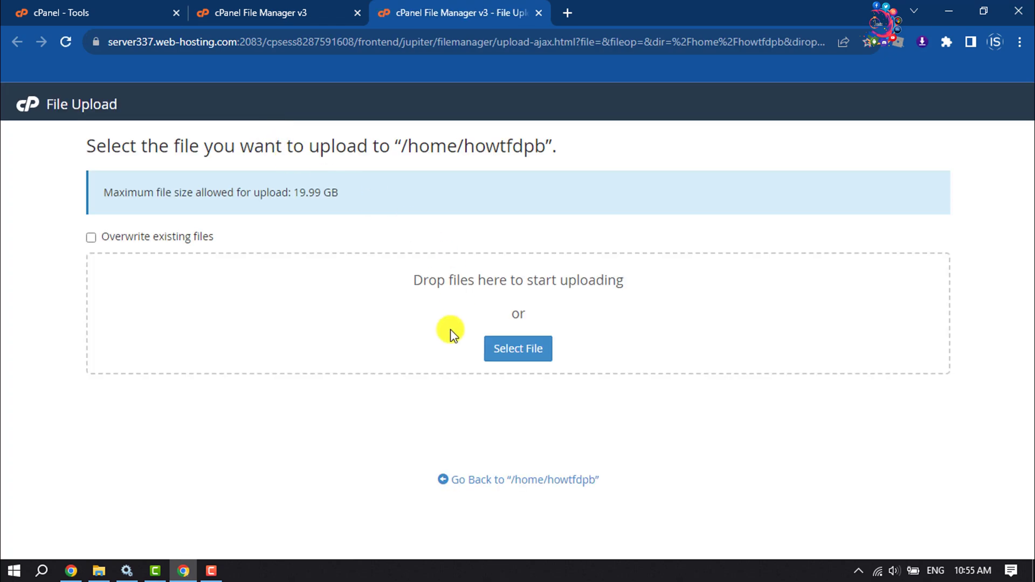
{"action": "left_click", "coordinate": [99, 569]}
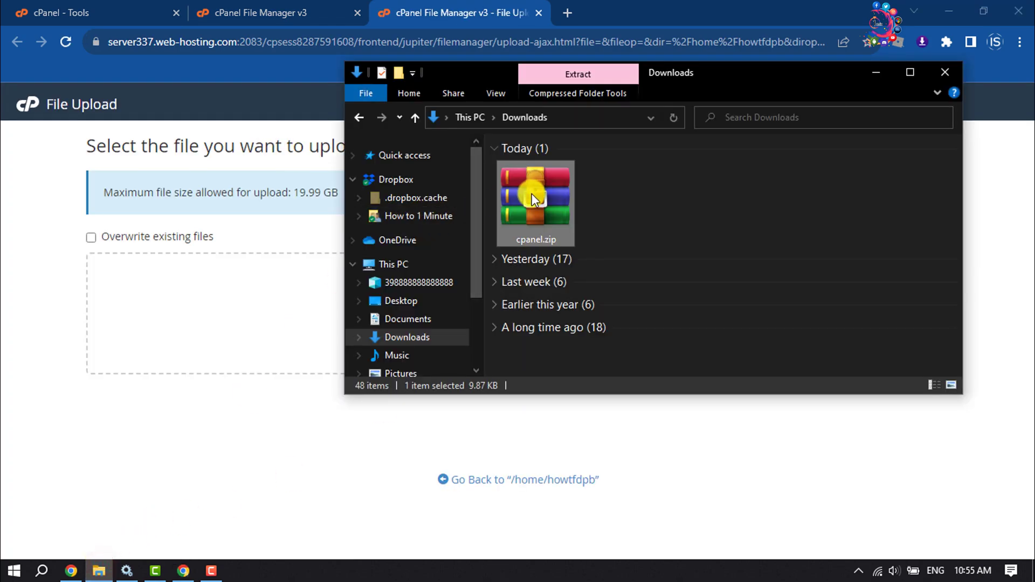
{"action": "mouse_move", "coordinate": [531, 193]}
{"action": "left_mouse_down"}
{"action": "mouse_move", "coordinate": [474, 233]}
{"action": "mouse_move", "coordinate": [220, 308]}
{"action": "left_mouse_up"}
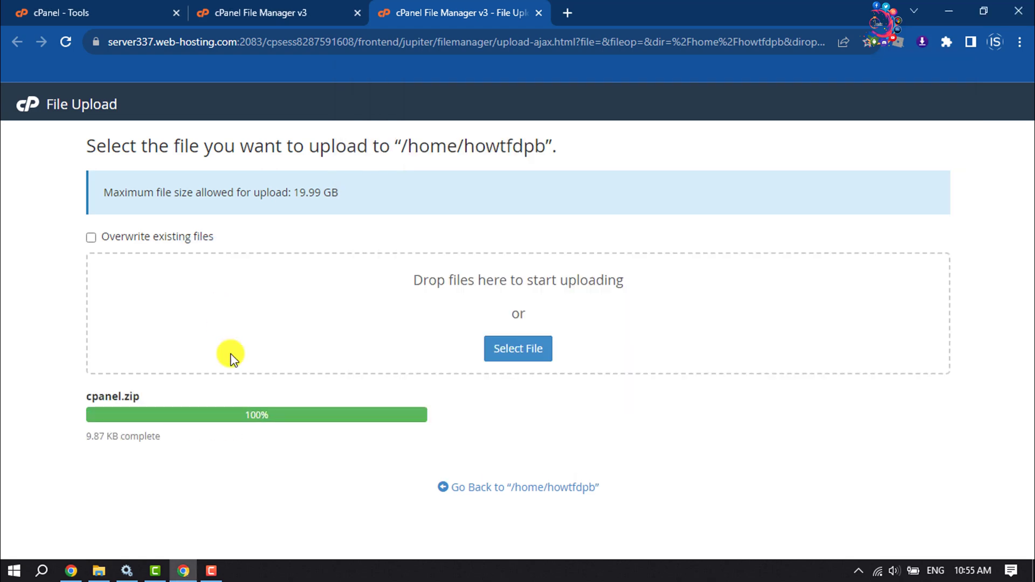
{"action": "left_click", "coordinate": [522, 488]}
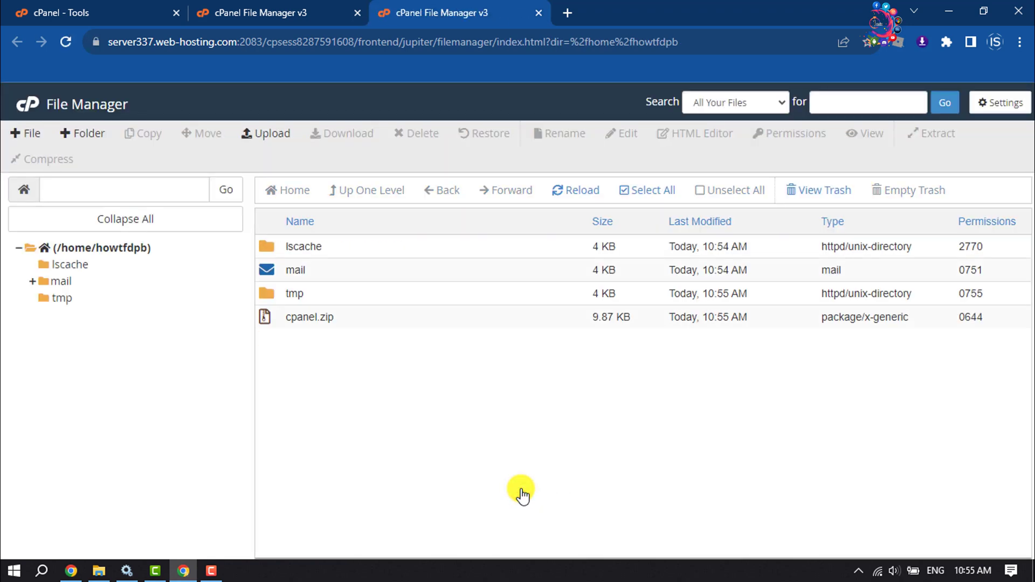
{"action": "left_click", "coordinate": [319, 318]}
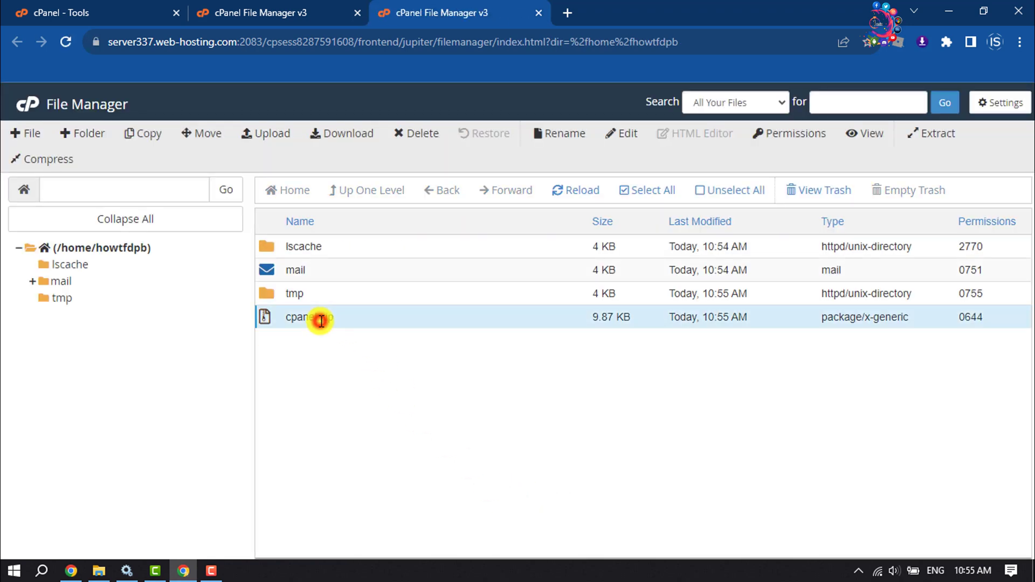
{"action": "left_click", "coordinate": [941, 136]}
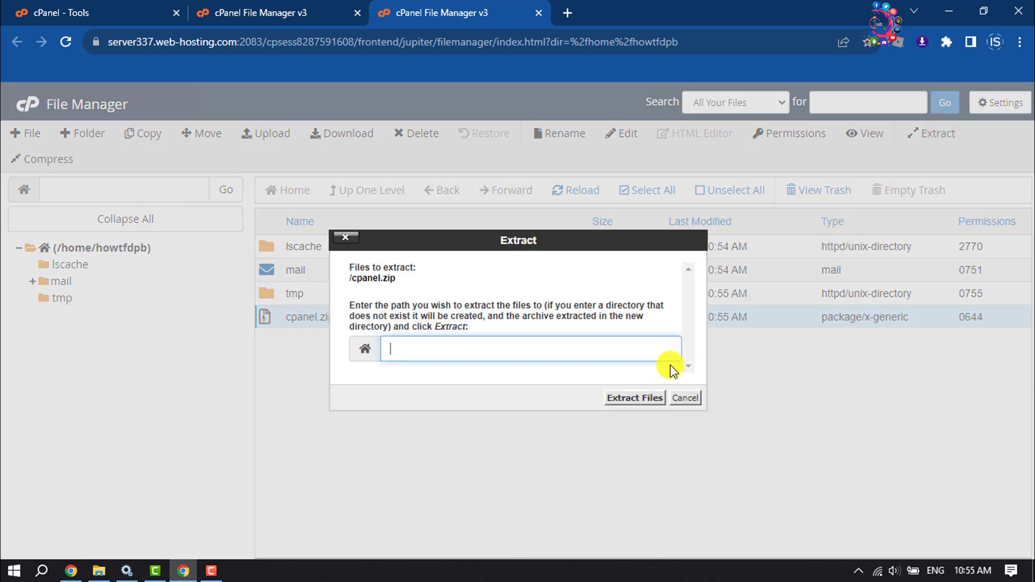
{"action": "left_click", "coordinate": [632, 400]}
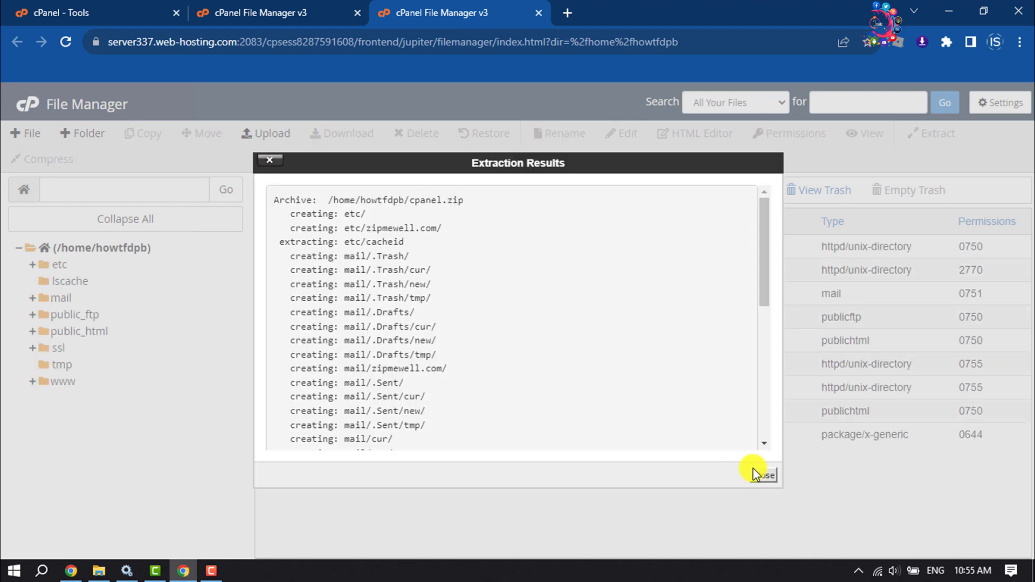
{"action": "left_click", "coordinate": [764, 476]}
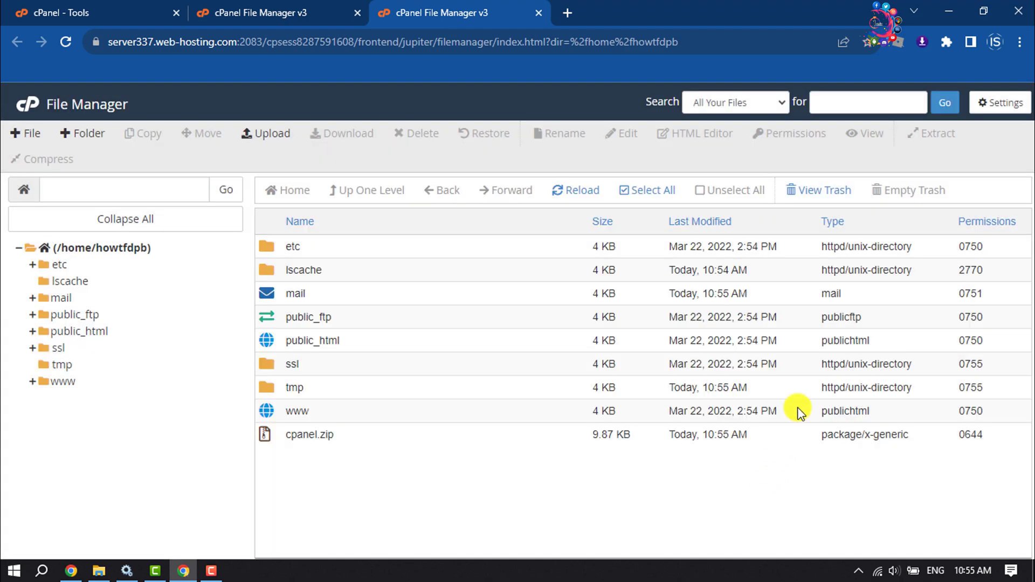